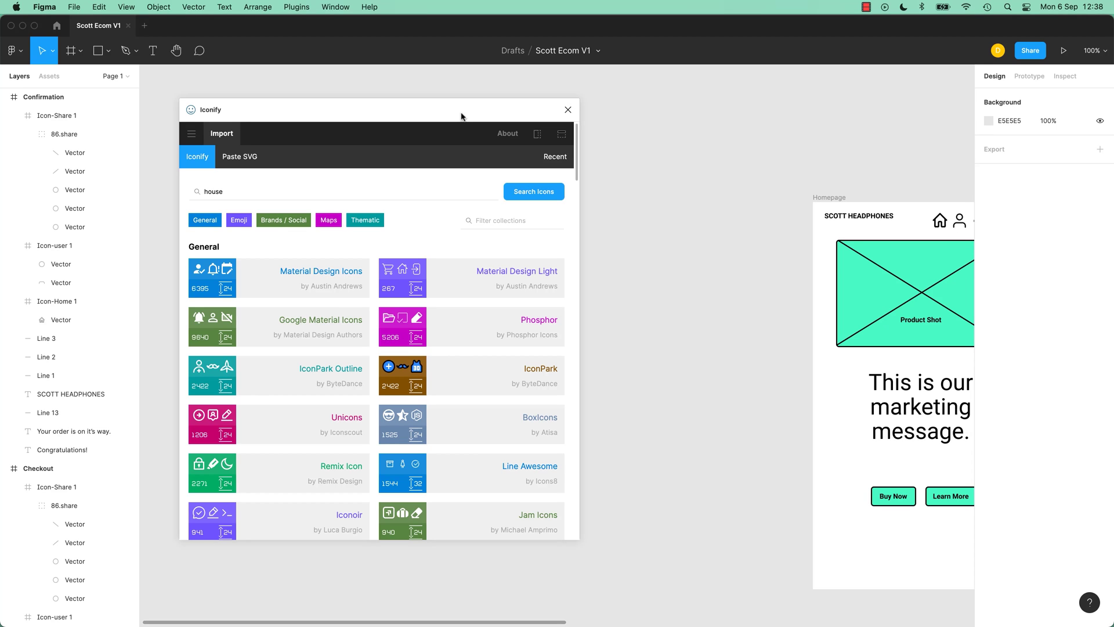
- Search Iconify for house icons, place one on the canvas and enlarge it to 193×193
mouse_move(438, 112)
mouse_down()
mouse_move(439, 126)
mouse_move(558, 161)
mouse_move(459, 106)
mouse_move(444, 114)
mouse_up()
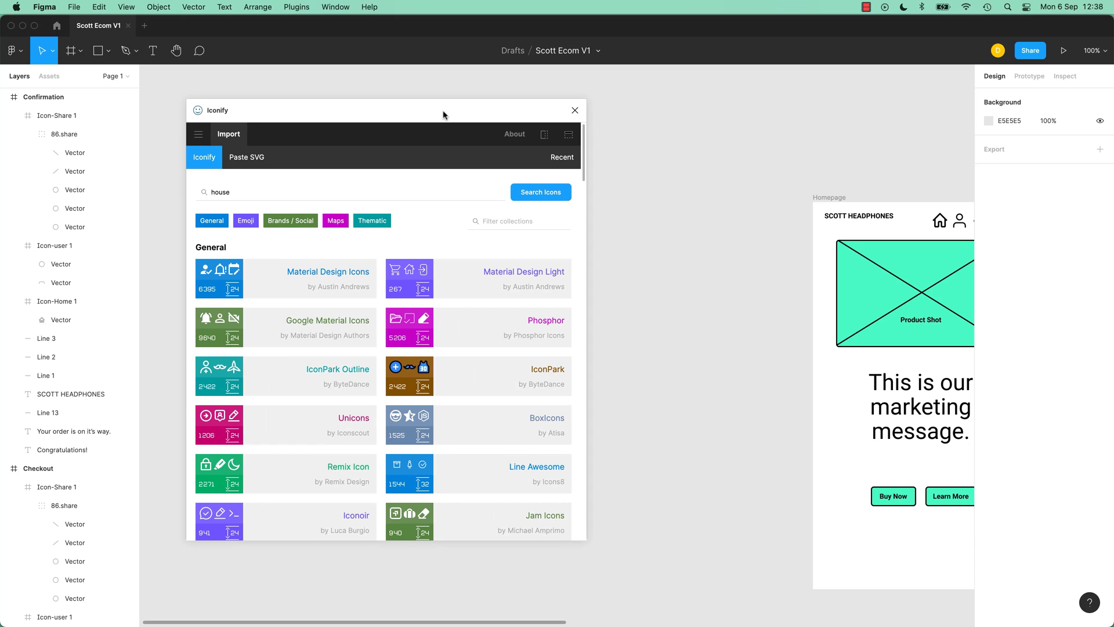
click(306, 187)
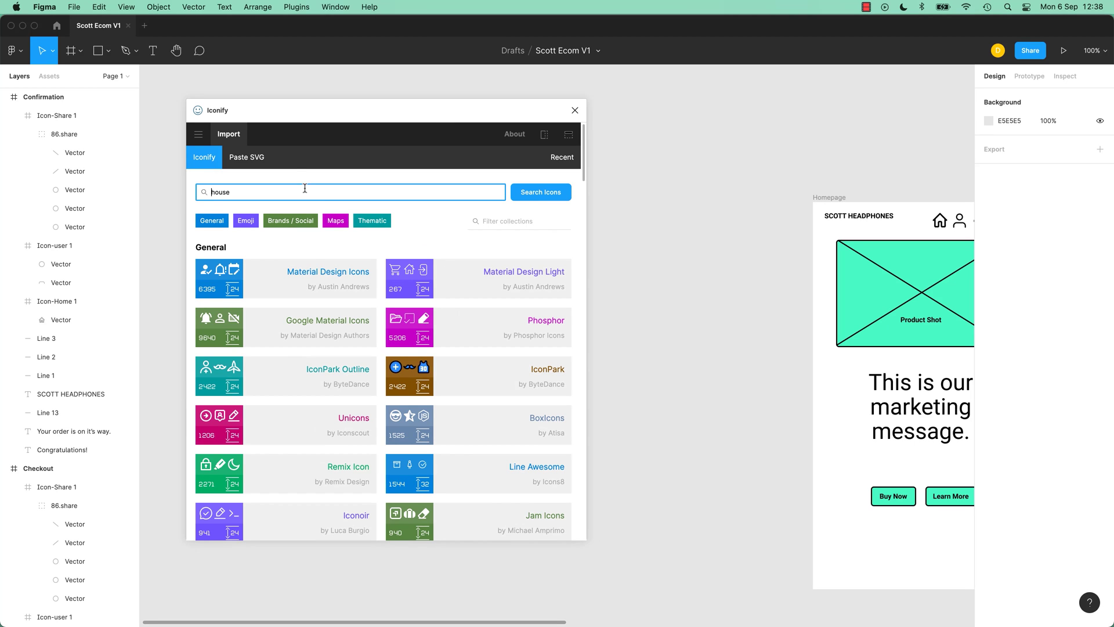
click(514, 193)
drag(218, 365, 652, 346)
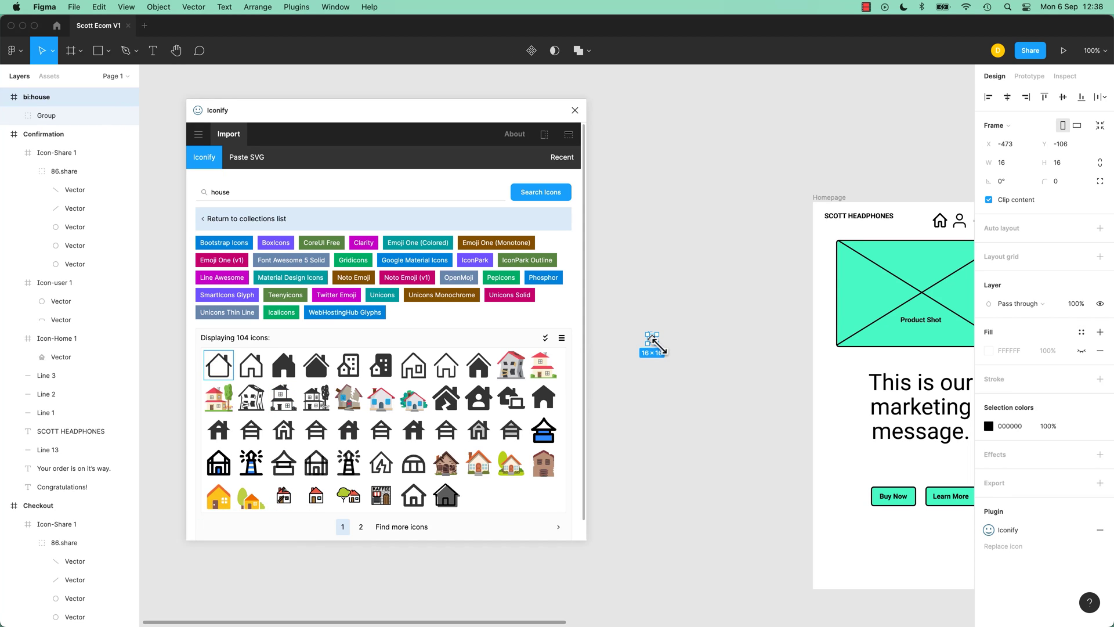
drag(656, 343, 759, 446)
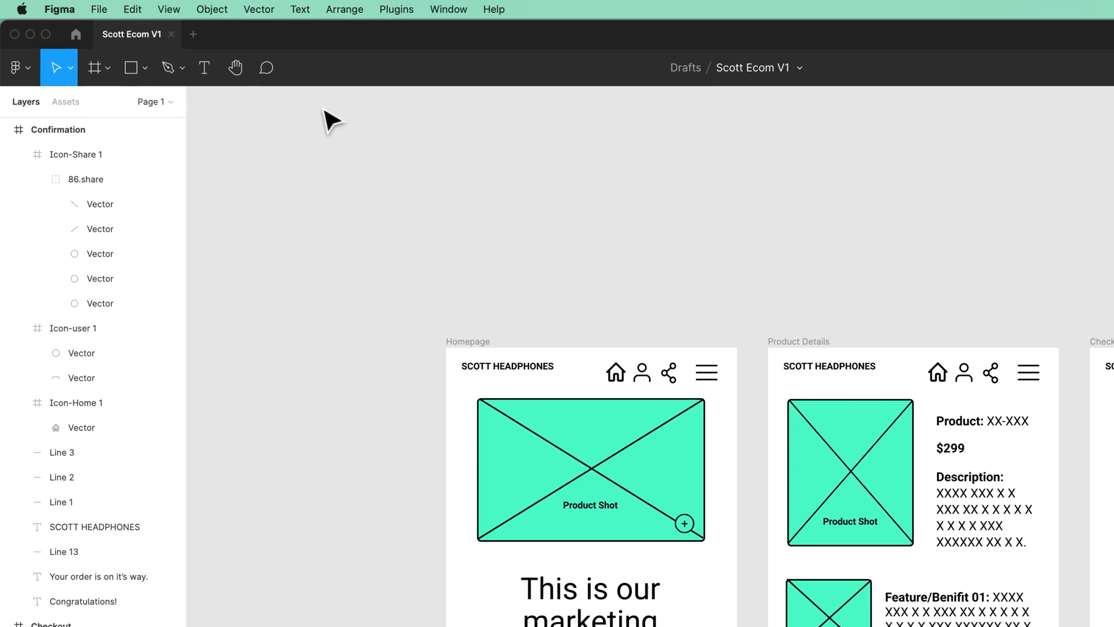
- Look through the main menu's Plugins submenu, then dismiss the menu
click(24, 60)
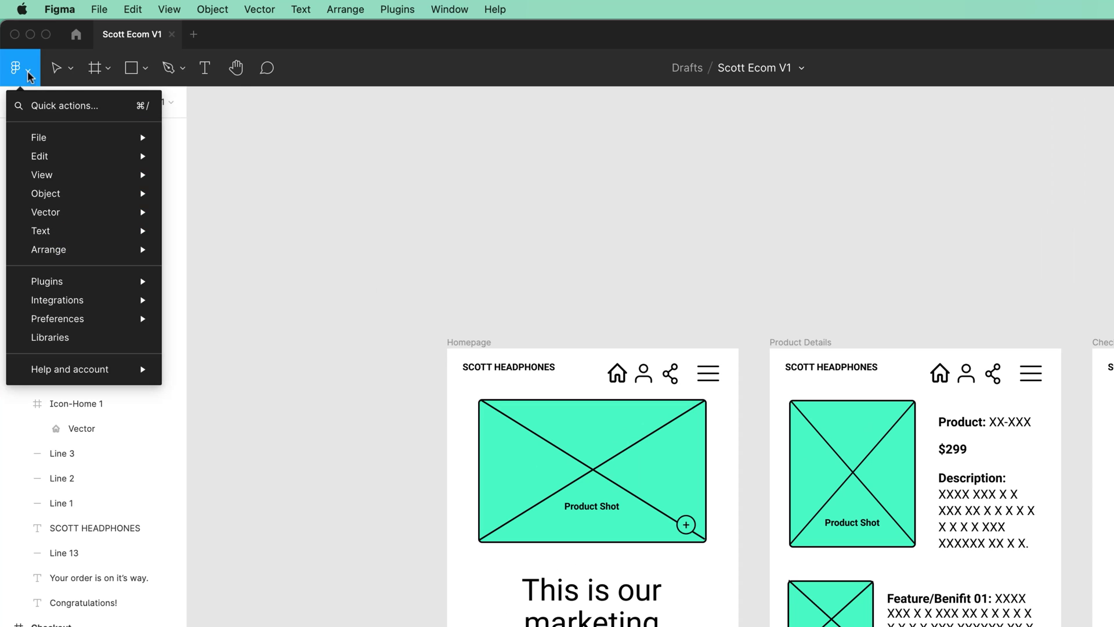
mouse_move(79, 287)
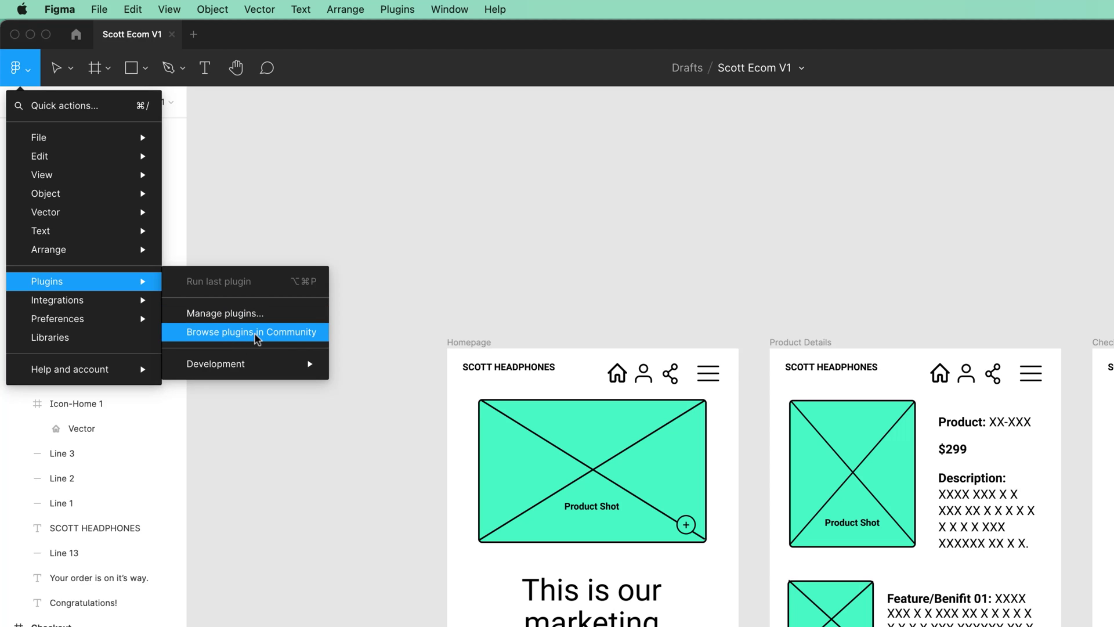
click(325, 162)
- From the recent-files home, go to Figma Community and browse its Plugins category
click(76, 35)
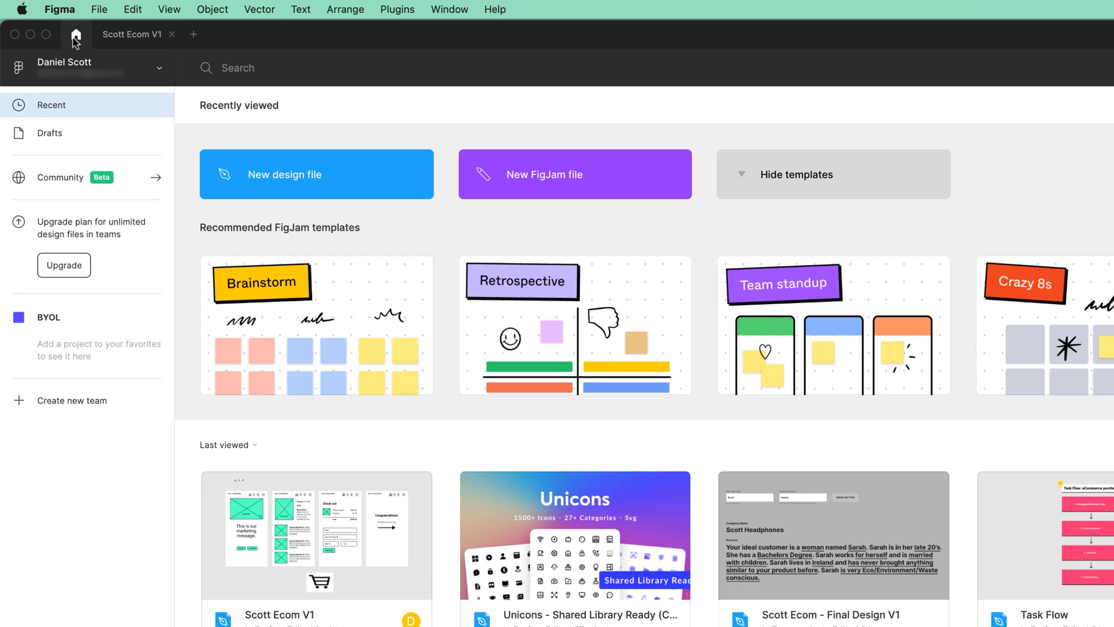
click(69, 181)
click(835, 124)
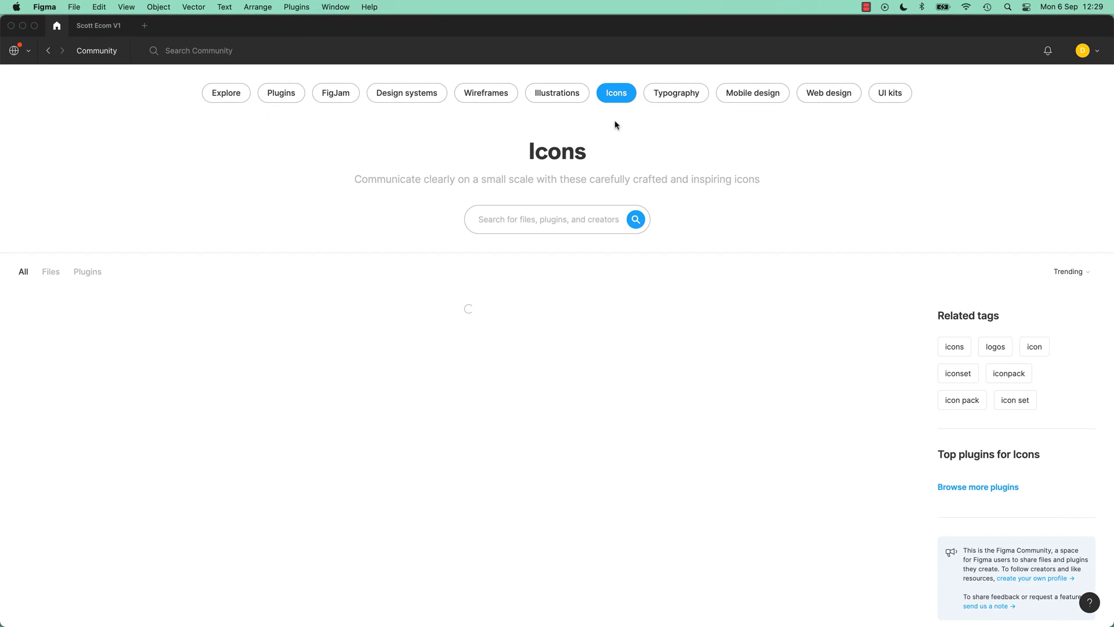
click(275, 91)
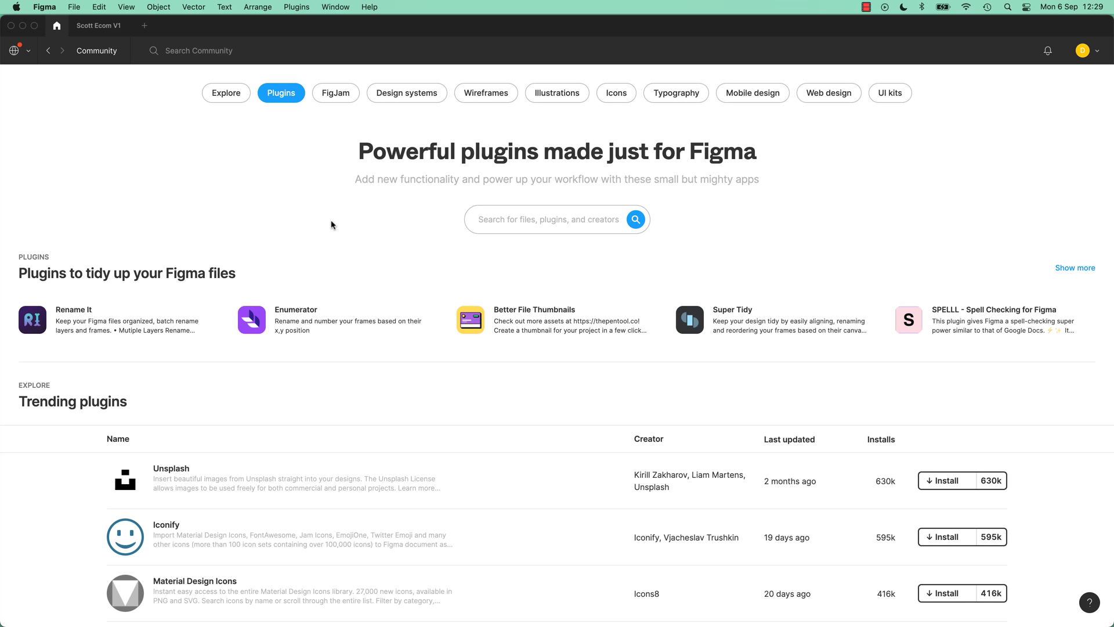
scroll(343, 259, down, 4)
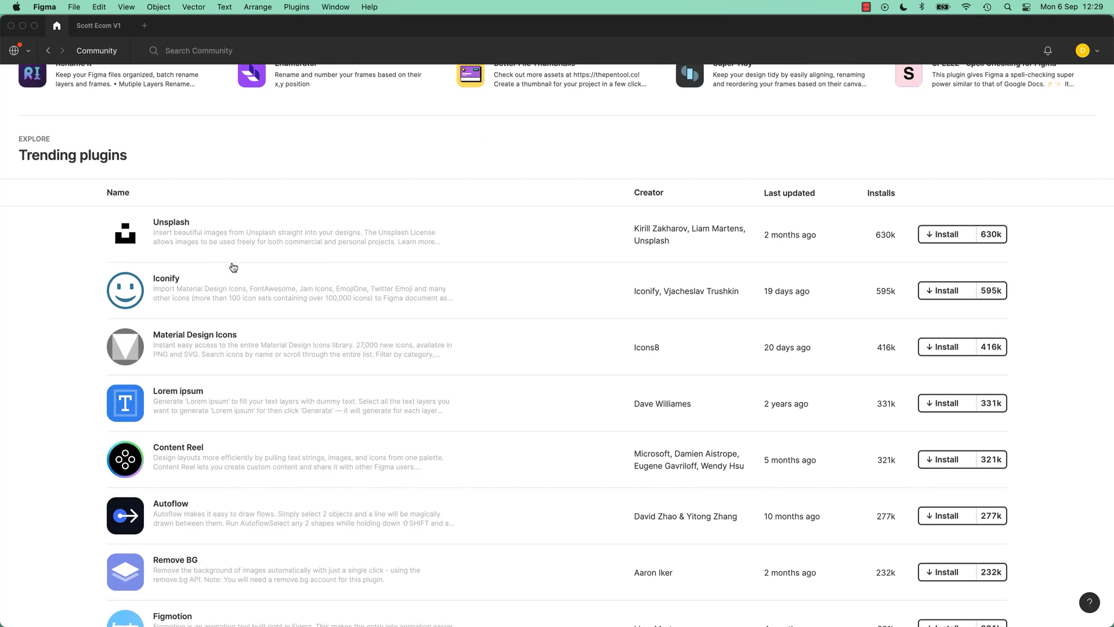
scroll(250, 388, down, 3)
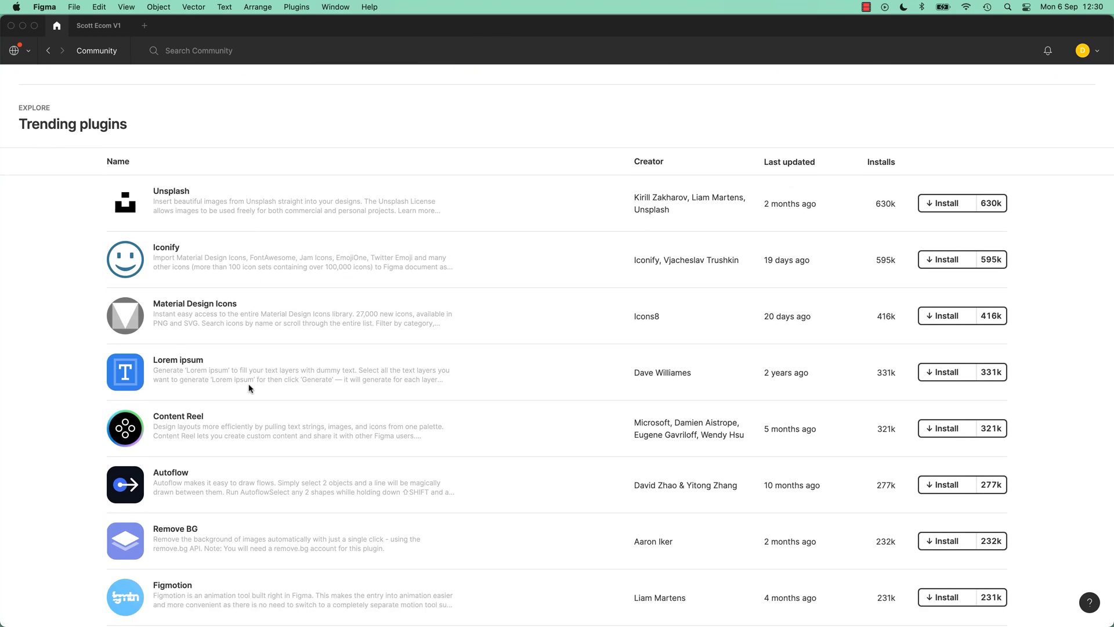
scroll(250, 389, down, 7)
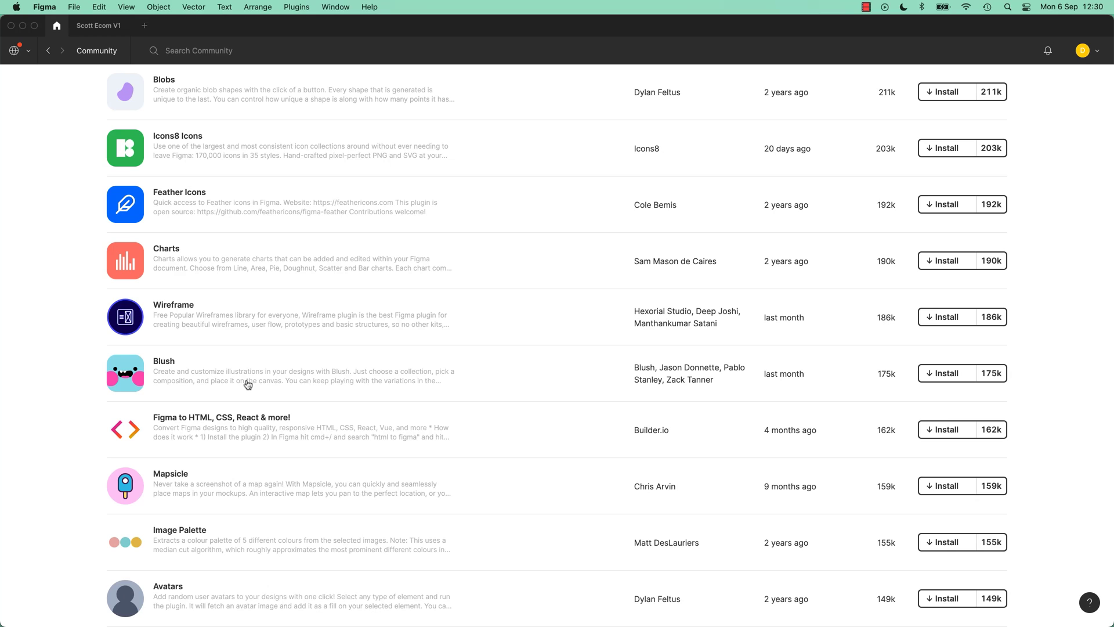
scroll(248, 384, down, 2)
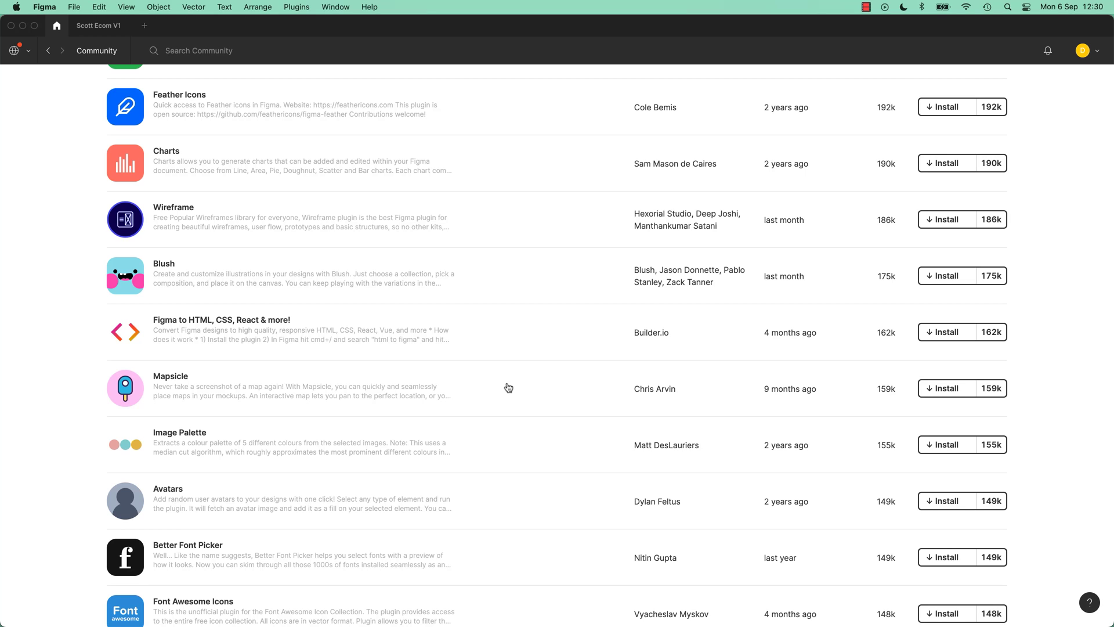
scroll(510, 366, up, 4)
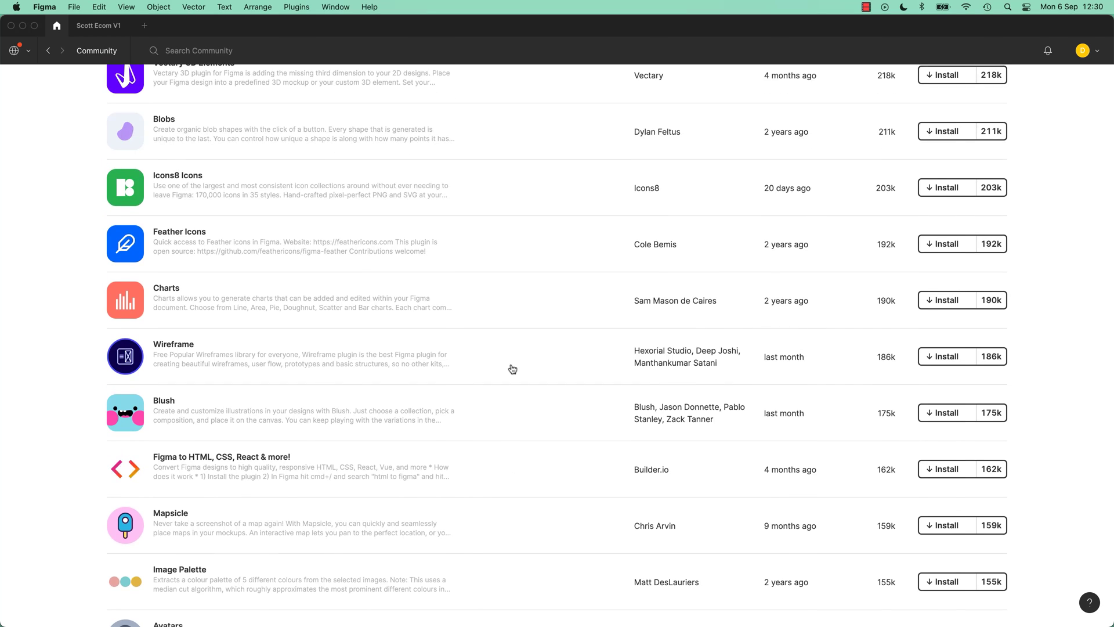
scroll(513, 370, up, 15)
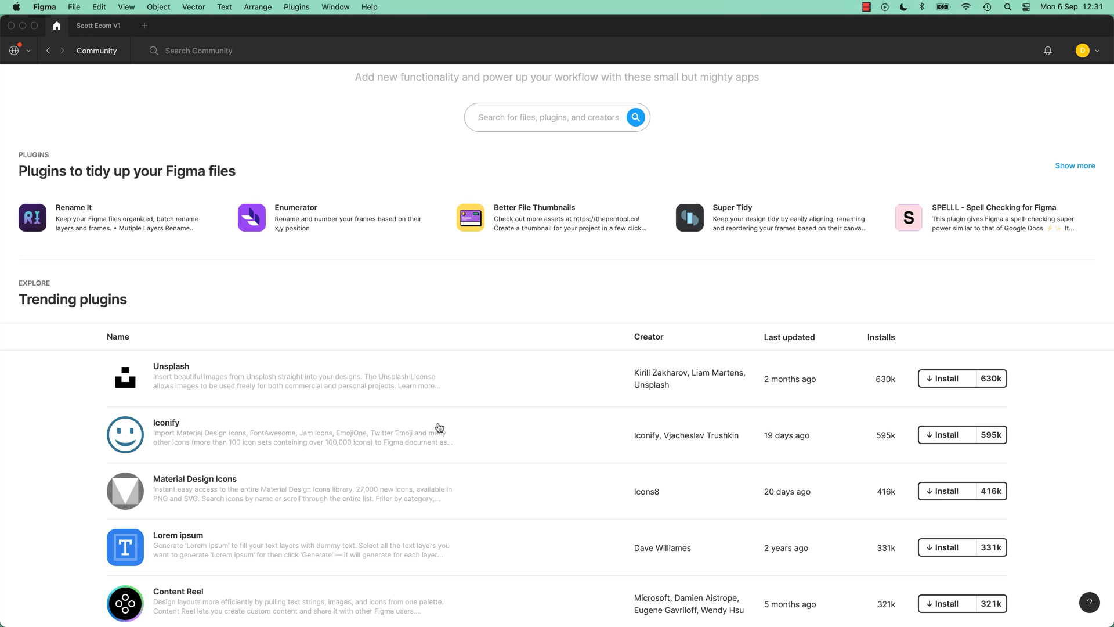
- Install the Iconify plugin, accepting the third-party prompt, and return to the Scott Ecom V1 file
click(955, 439)
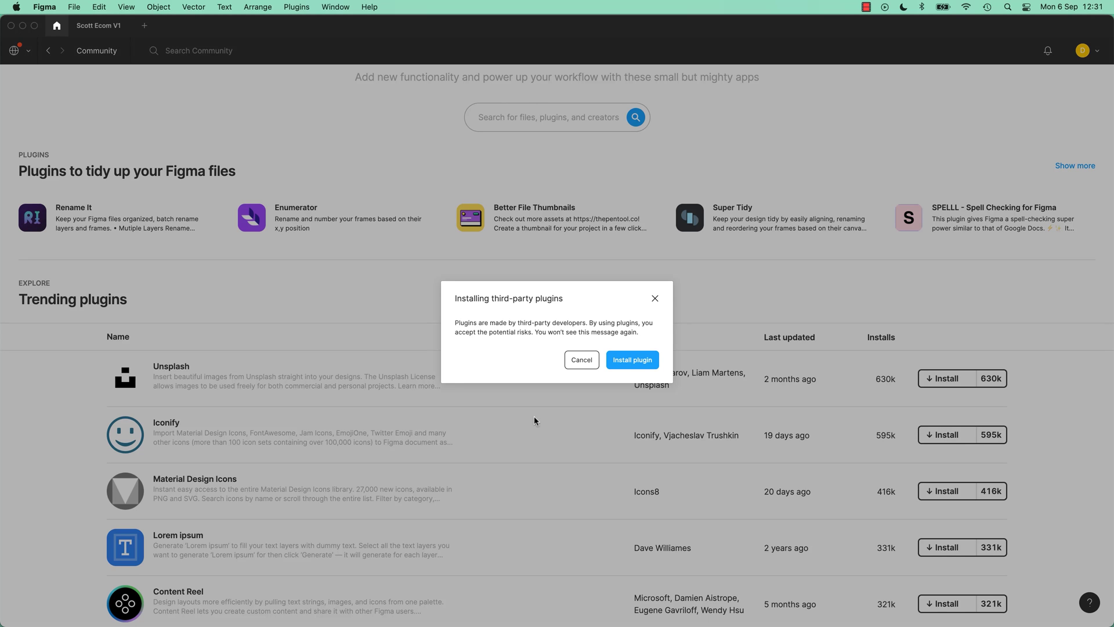
click(628, 357)
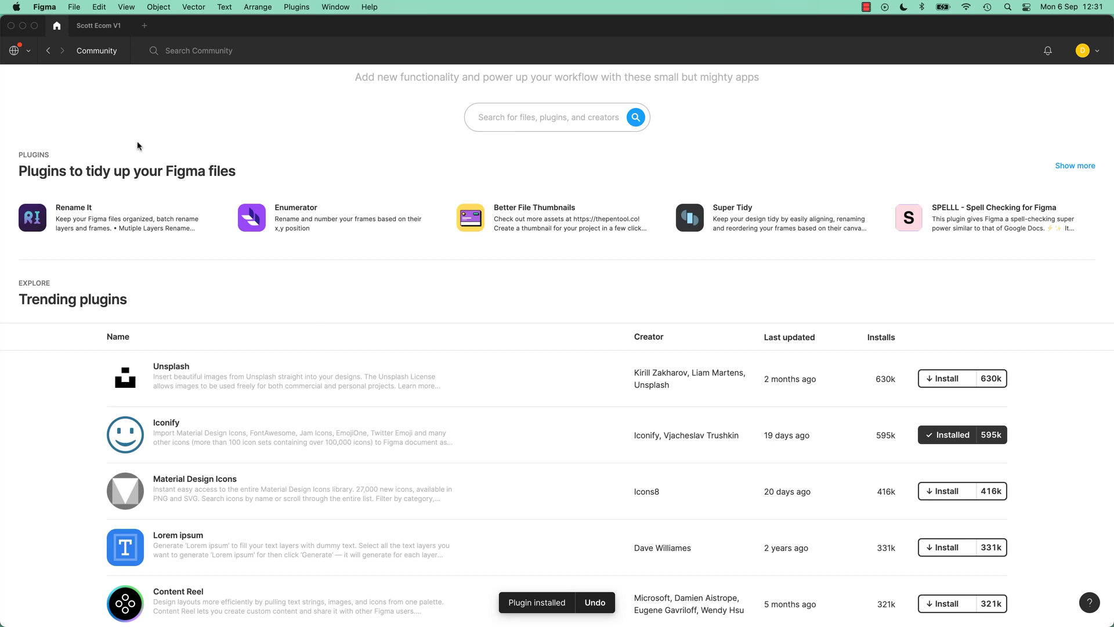
click(96, 25)
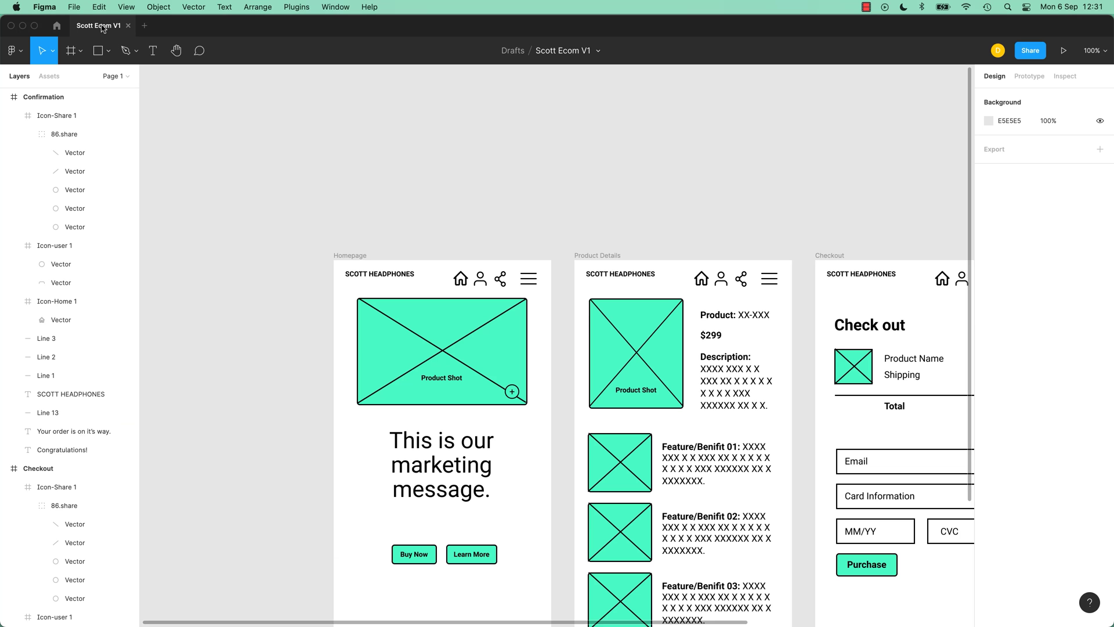
- Run Plugins > Iconify from the main menu and move its window up and left, off the wireframes
click(20, 53)
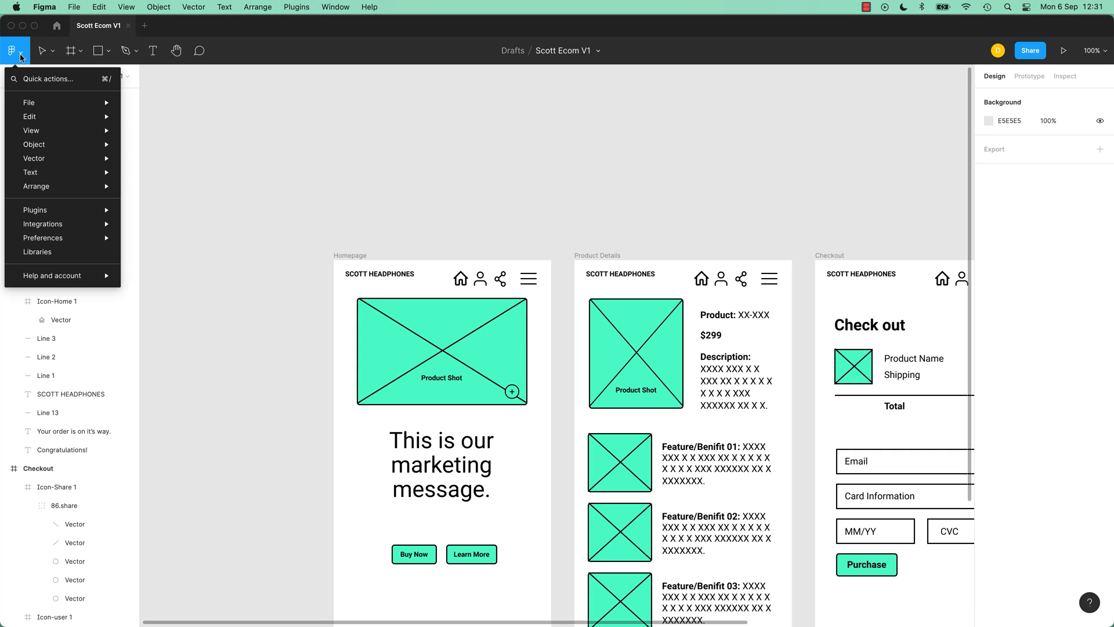
mouse_move(60, 215)
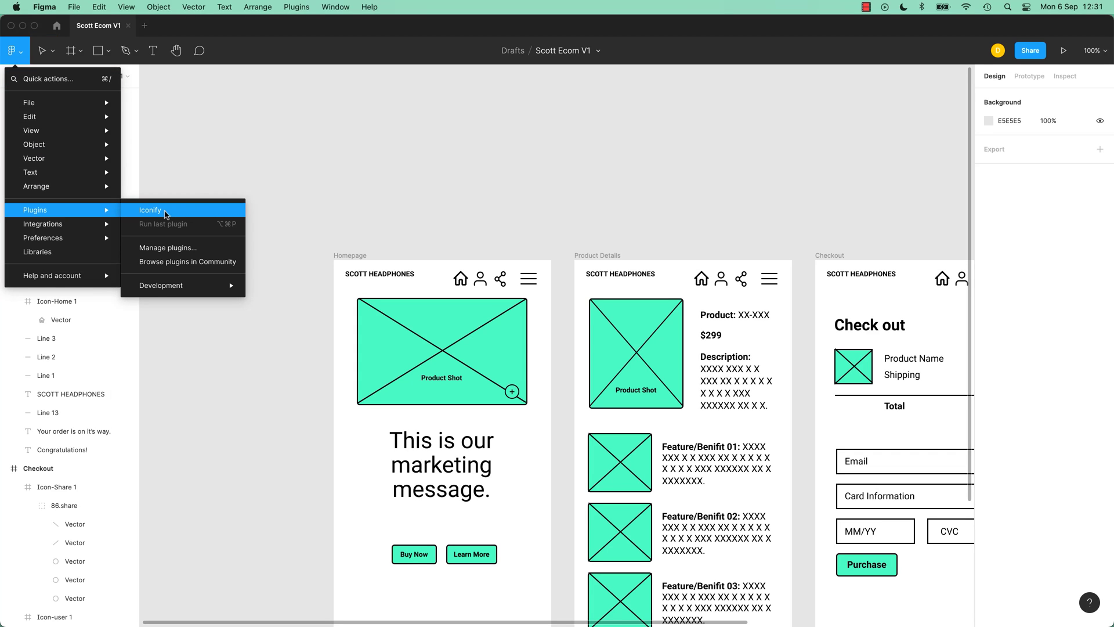
click(166, 215)
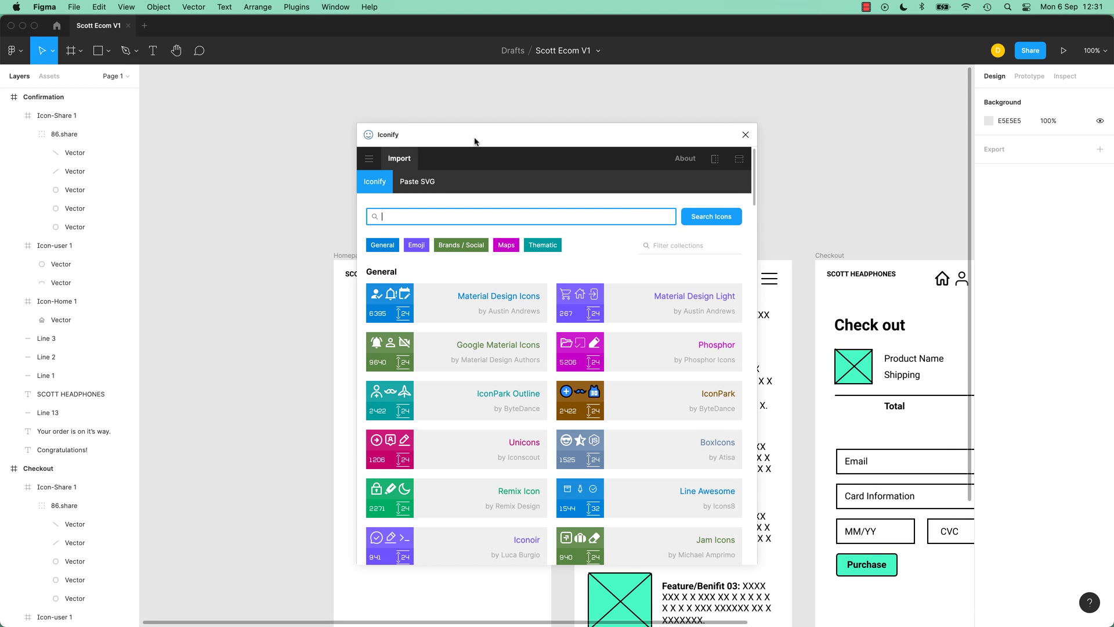
drag(475, 141, 303, 97)
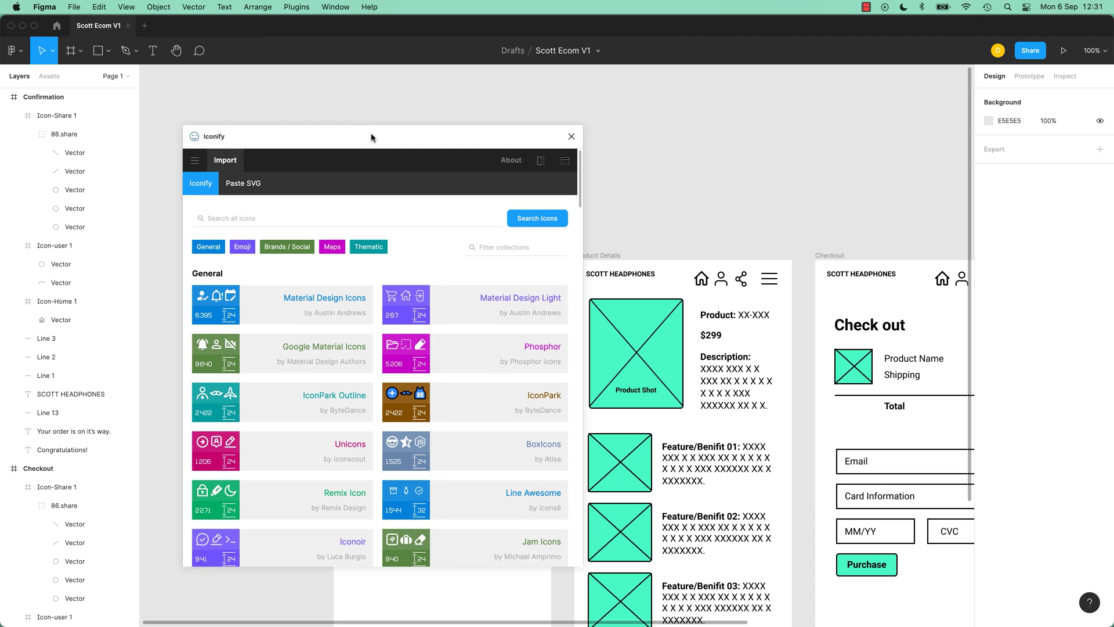
drag(371, 137, 231, 82)
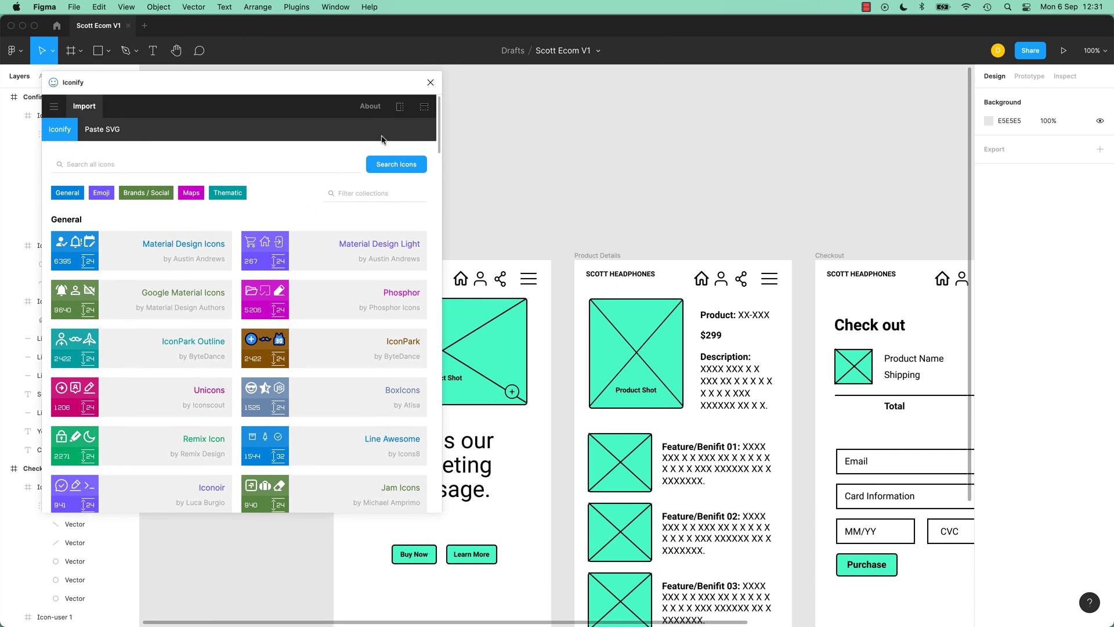
- Search Iconify for 'house' and drag the cil:house icon onto the canvas
click(176, 165)
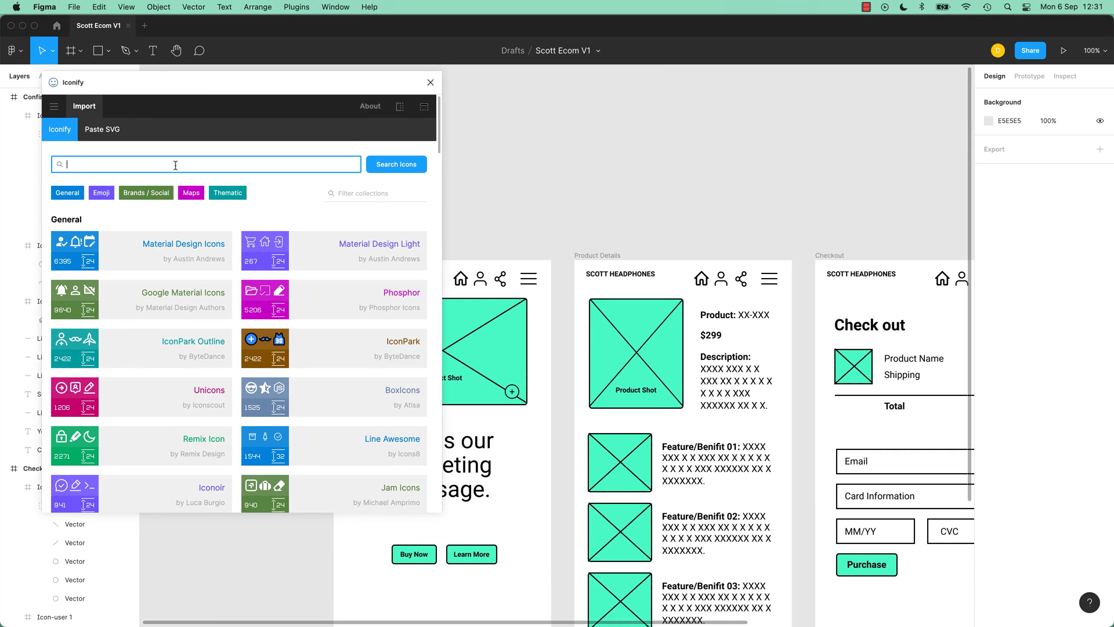
text(sh)
key(BackSpace)
key(BackSpace)
key(BackSpace)
text(pin)
key(BackSpace)
key(BackSpace)
key(BackSpace)
key(BackSpace)
key(BackSpace)
key(BackSpace)
text(house)
key(Return)
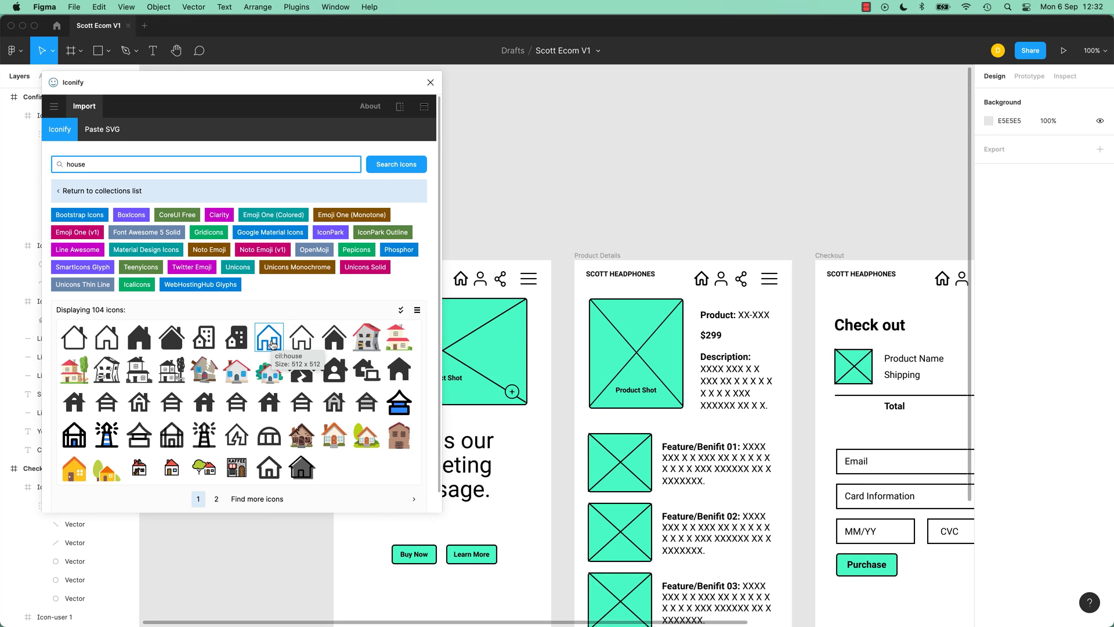
drag(273, 344, 546, 179)
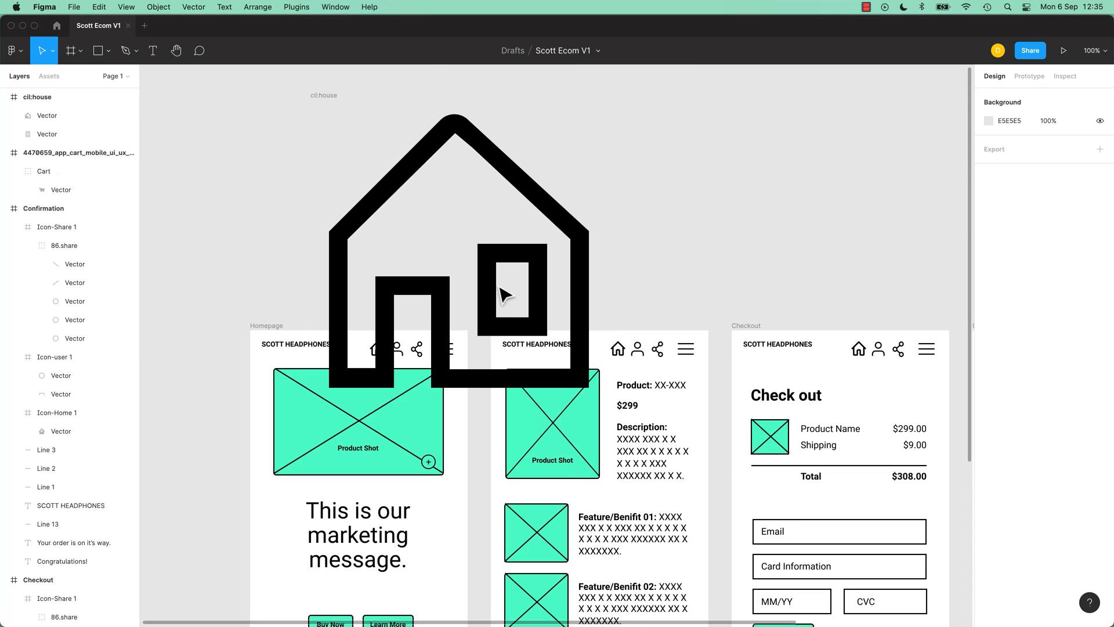
- Delete the cil:house window and outline shapes, then its empty frame from Layers
click(538, 293)
key(Delete)
click(571, 297)
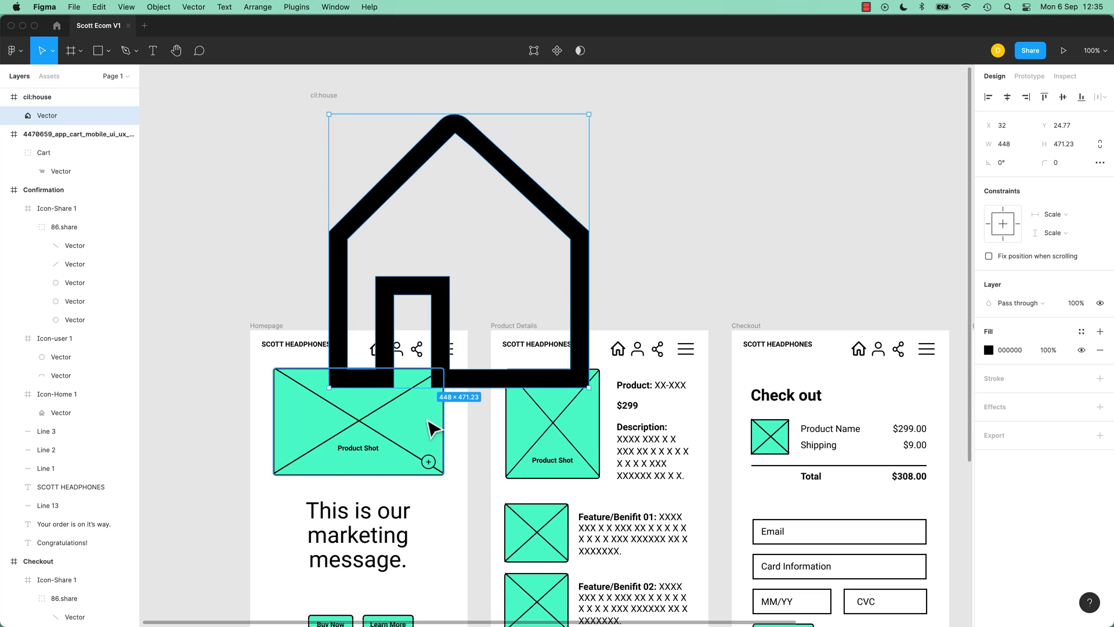
key(Delete)
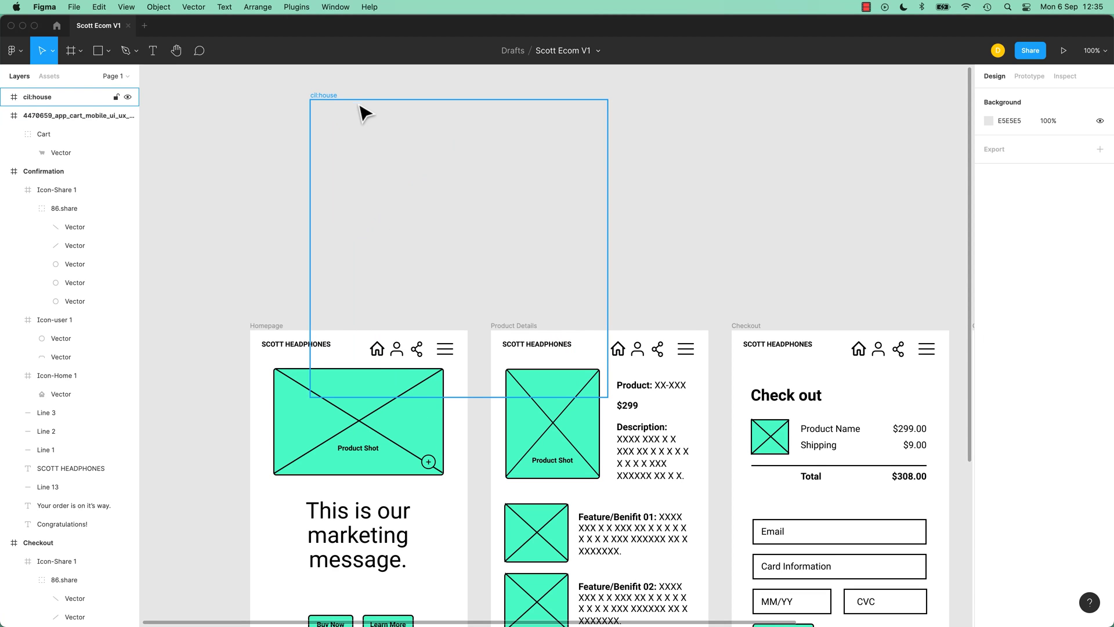
click(32, 101)
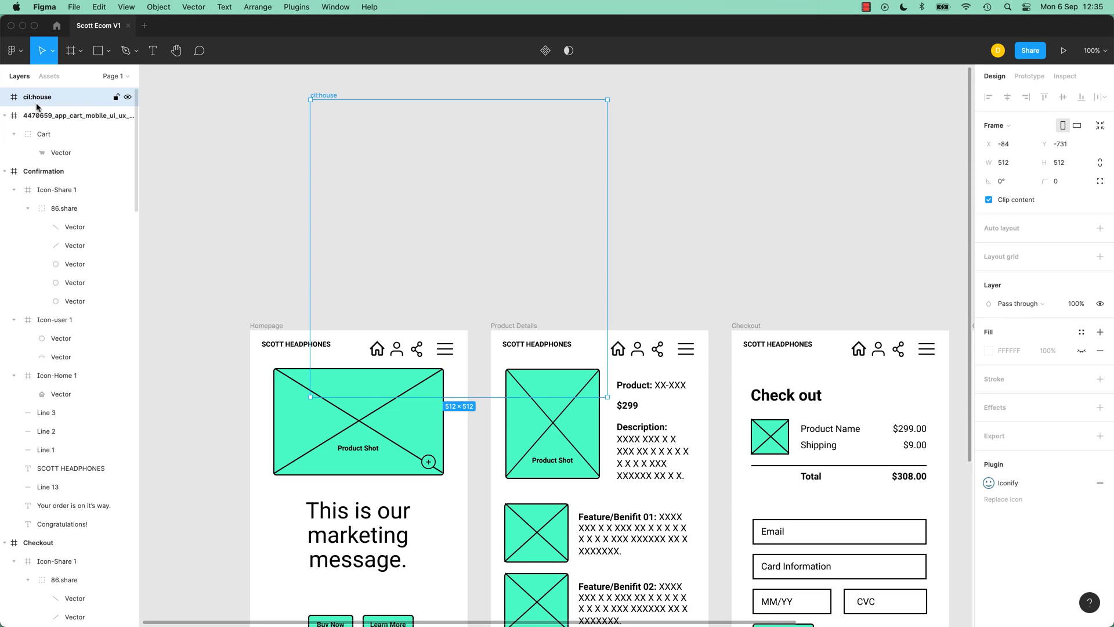
key(Delete)
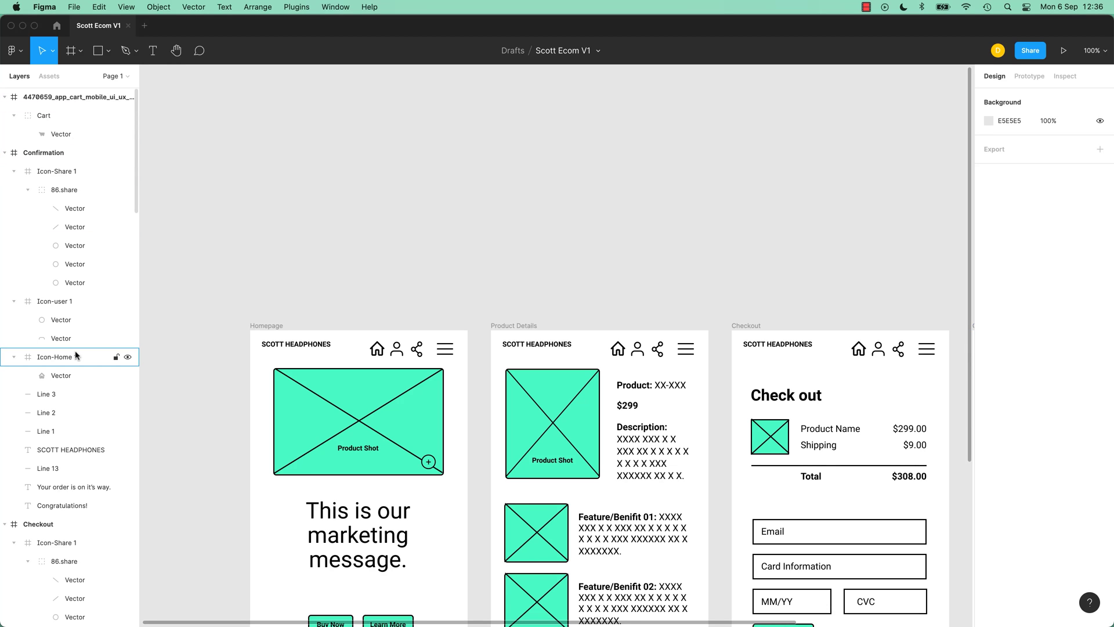
- Delete the 4470659_app_cart frame and pan back to the Homepage, Product Details and Checkout screens
click(101, 97)
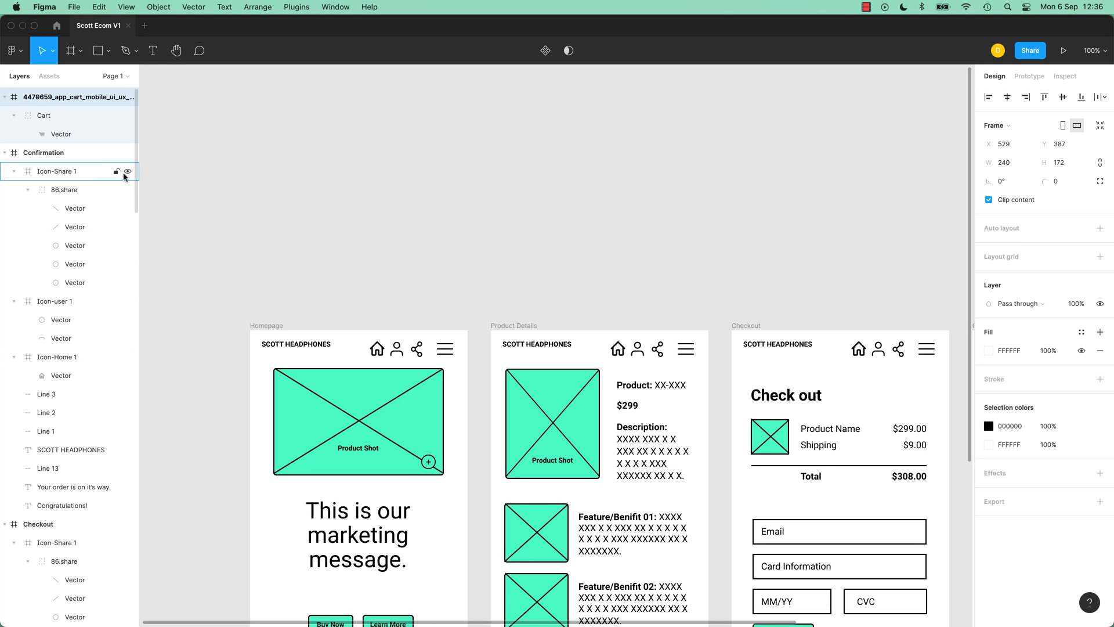
scroll(445, 305, down, 10)
scroll(445, 306, right, 5)
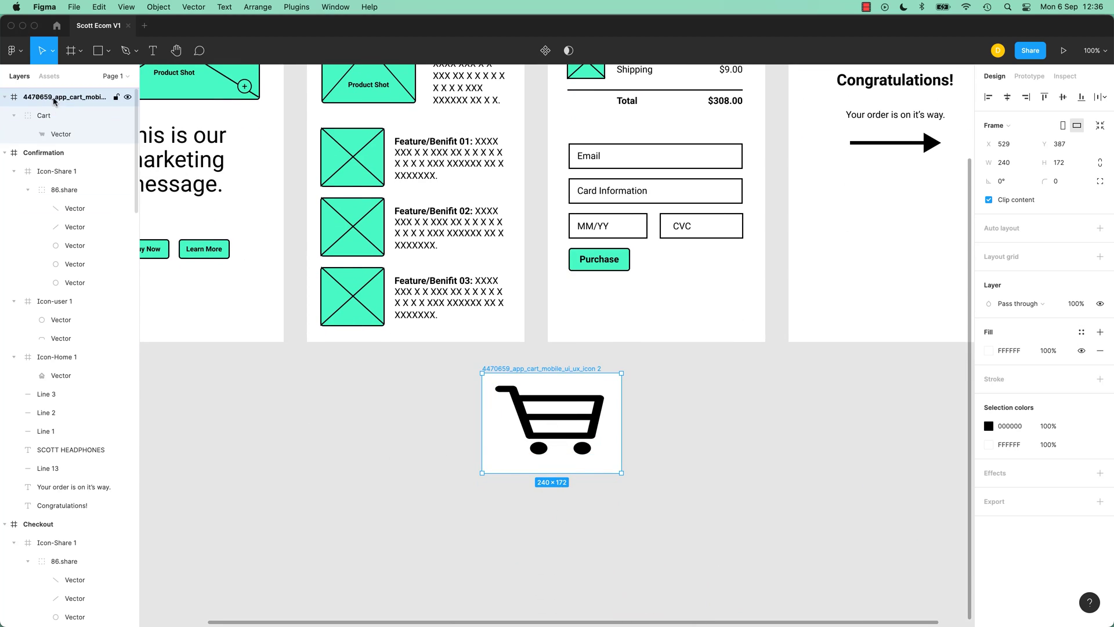
key(Delete)
scroll(390, 409, up, 6)
scroll(390, 409, left, 2)
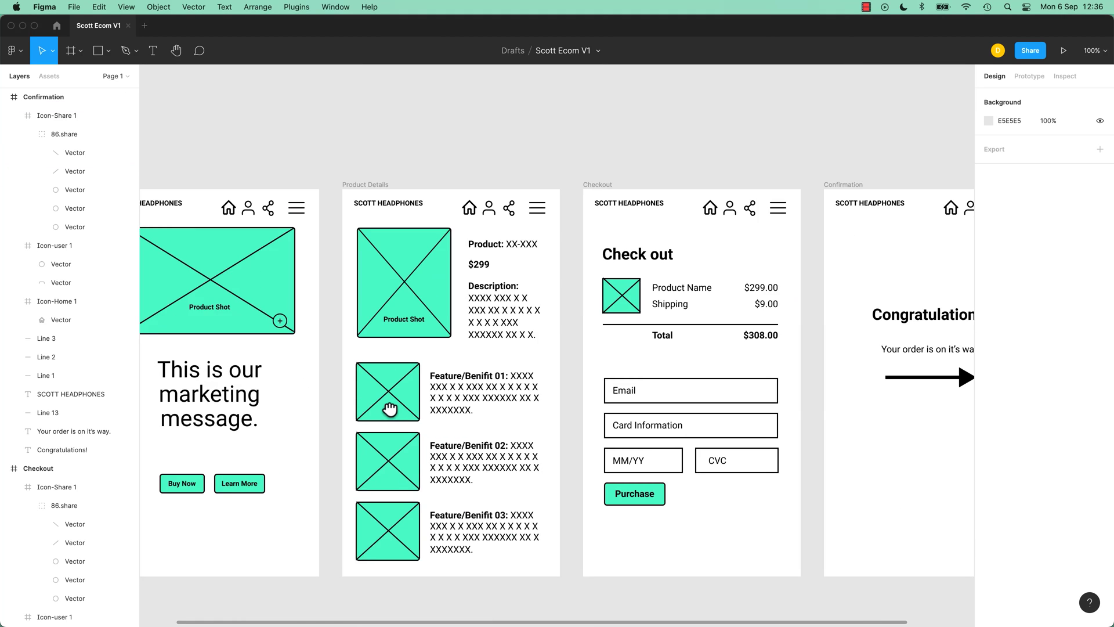
drag(389, 409, 569, 380)
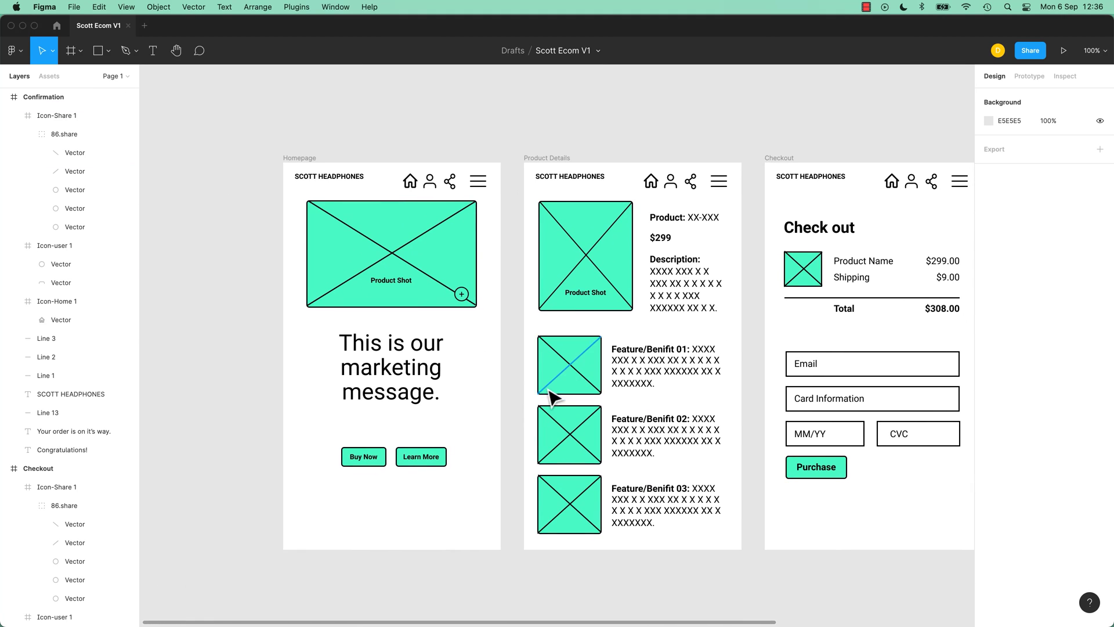